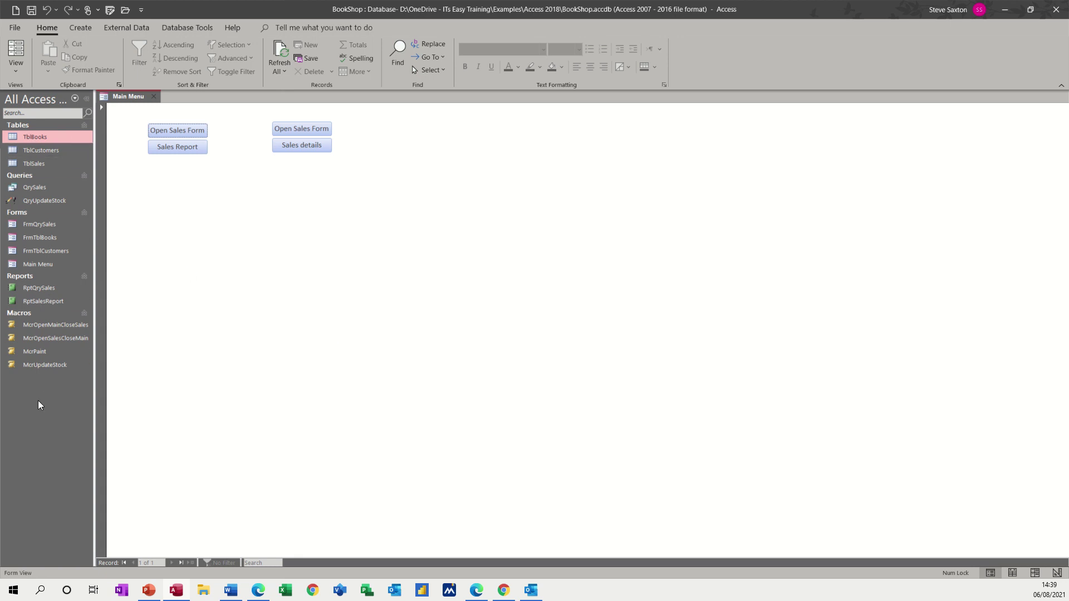
- Try grouping by related tables, created date and modified date, then return to Object Type
left_click(76, 98)
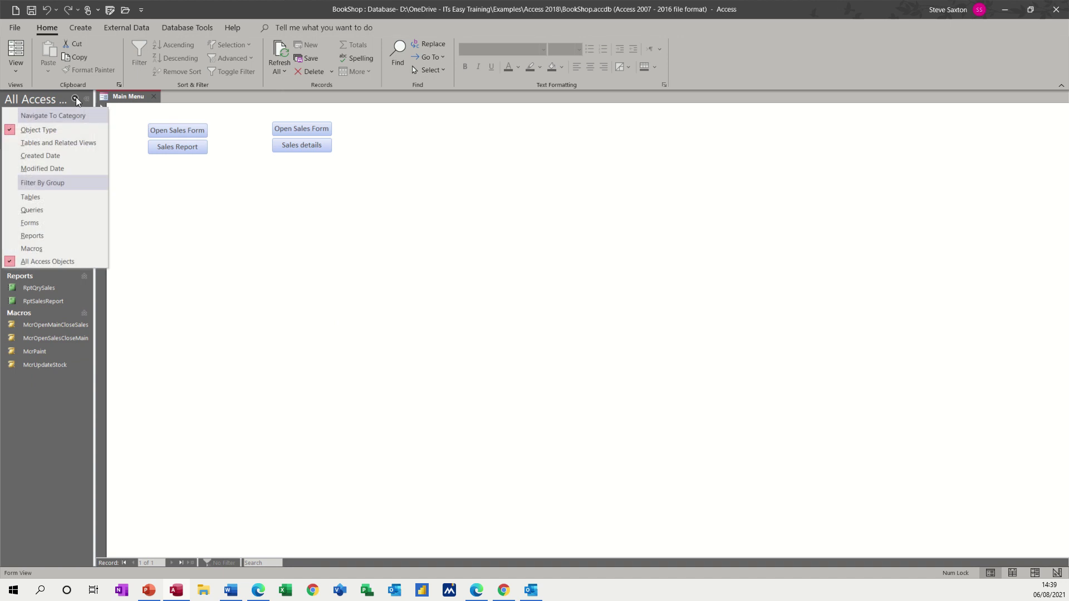
left_click(43, 142)
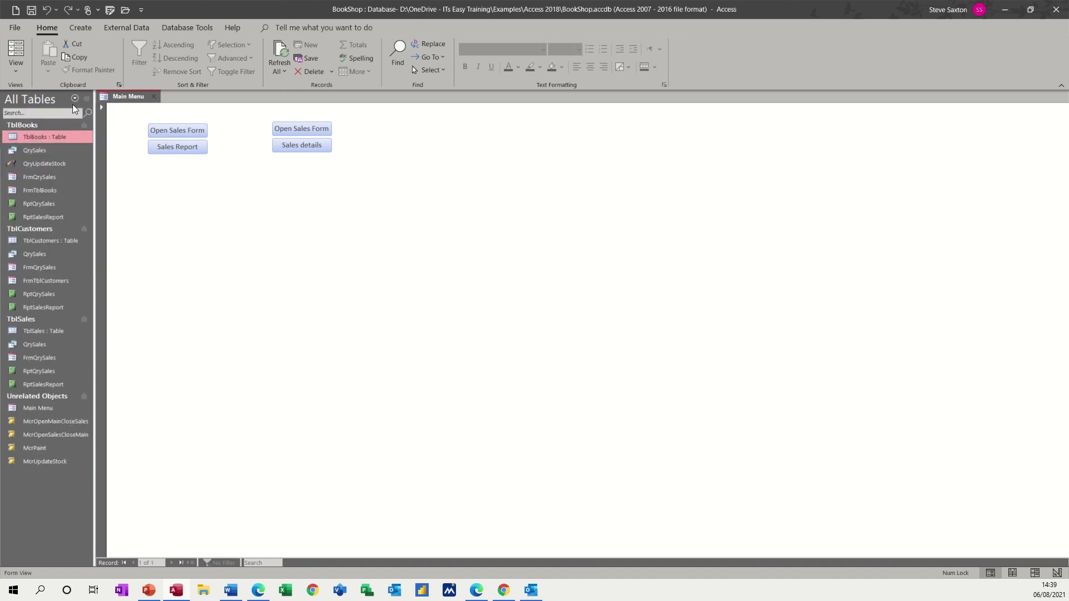
left_click(75, 99)
left_click(33, 155)
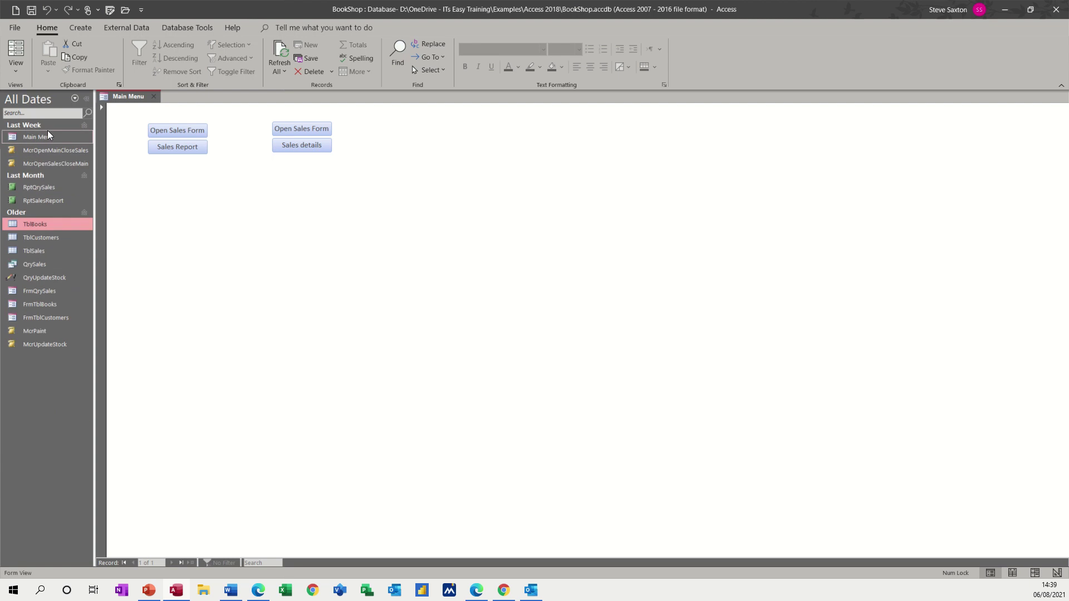
left_click(75, 98)
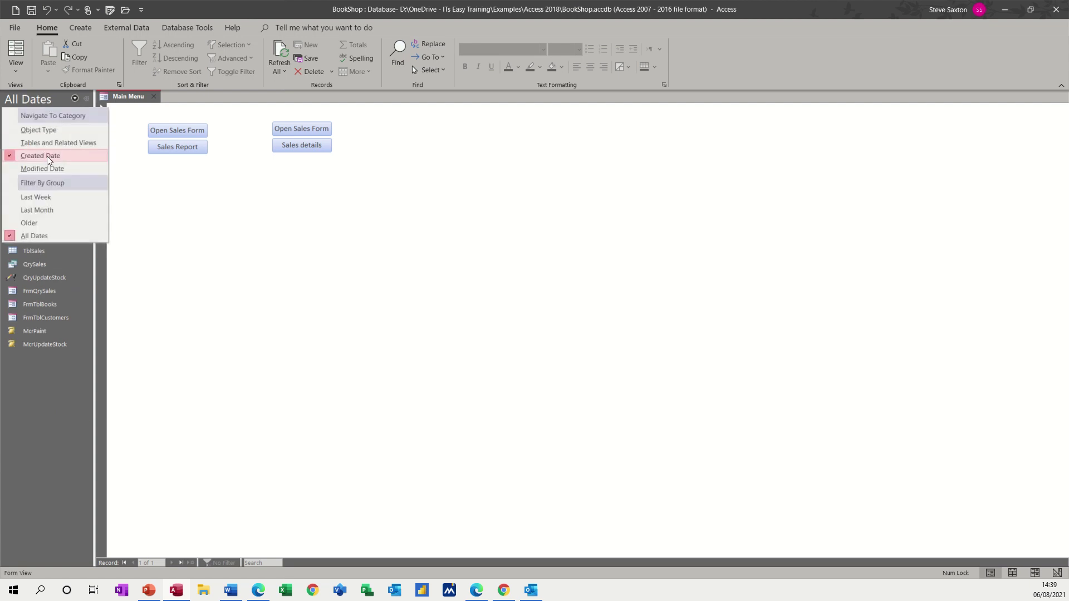
left_click(42, 170)
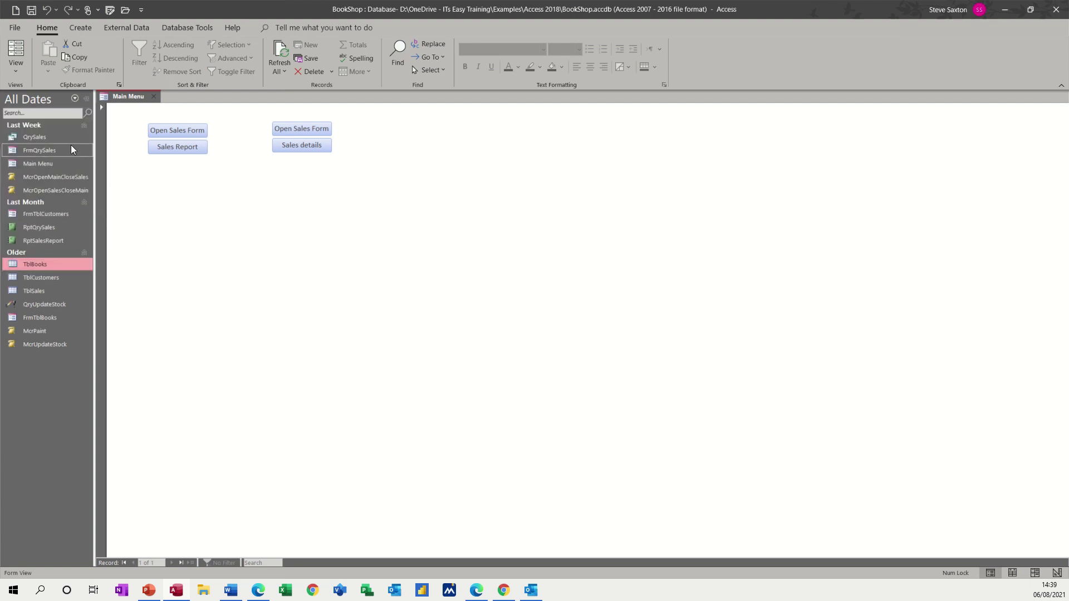
left_click(76, 99)
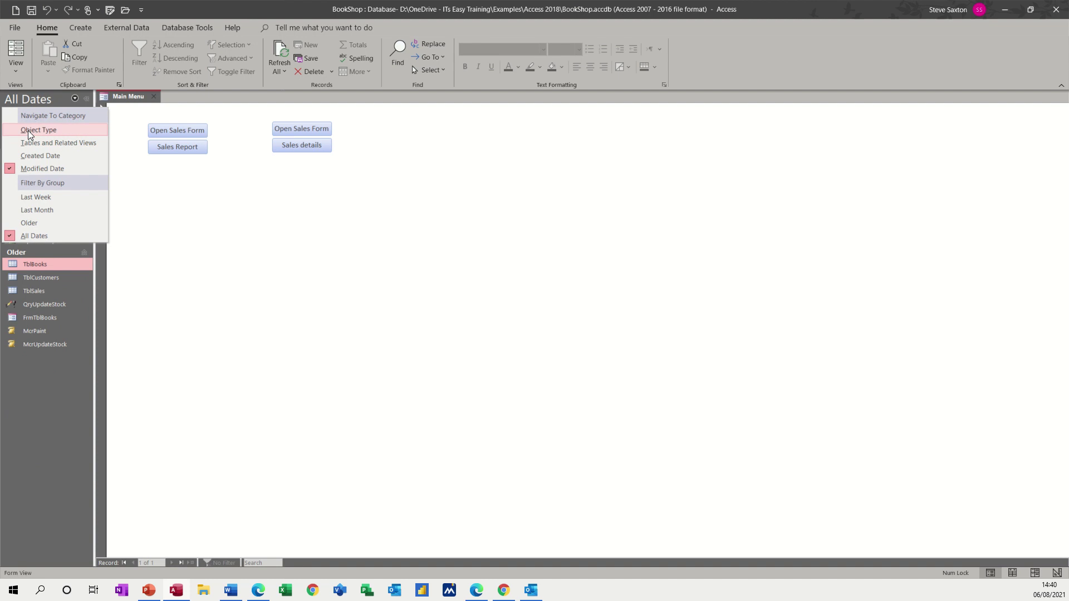
left_click(32, 130)
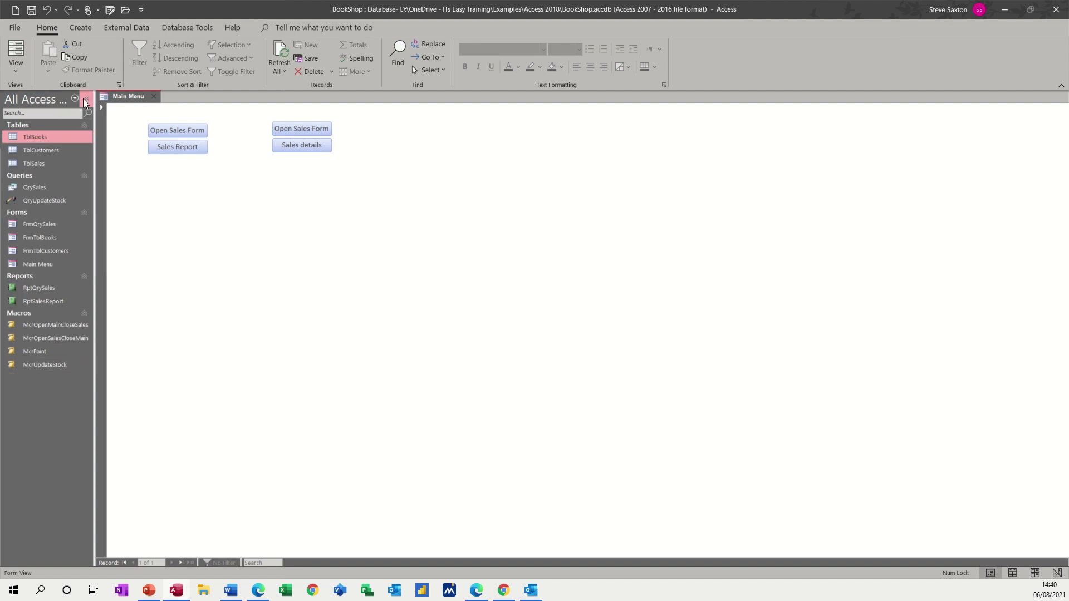
- Collapse and re-expand the navigation pane, then bring up its header's organising options menu
left_click(85, 99)
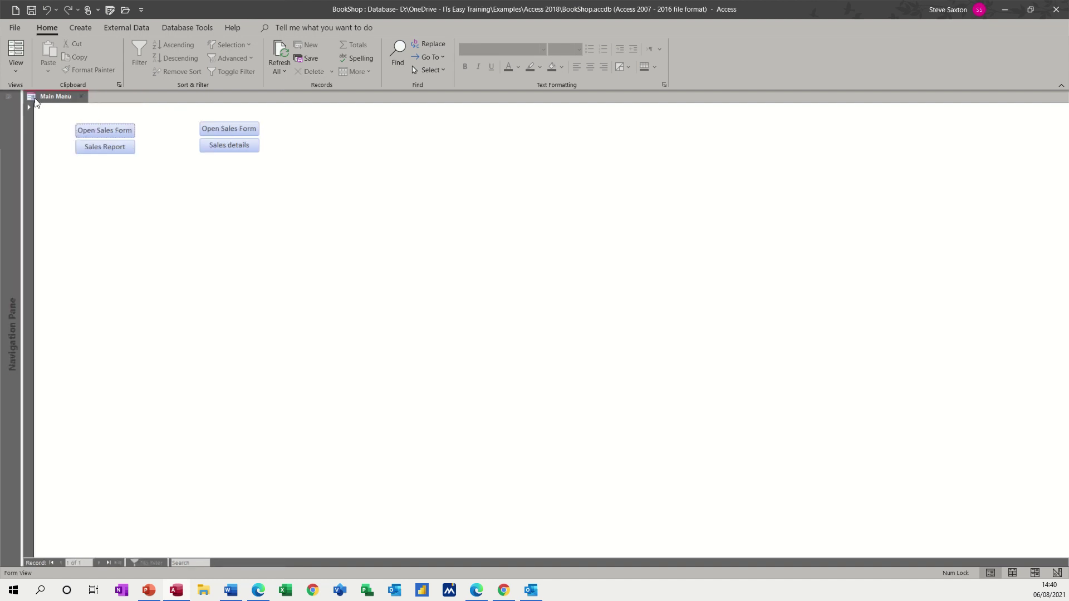
left_click(9, 100)
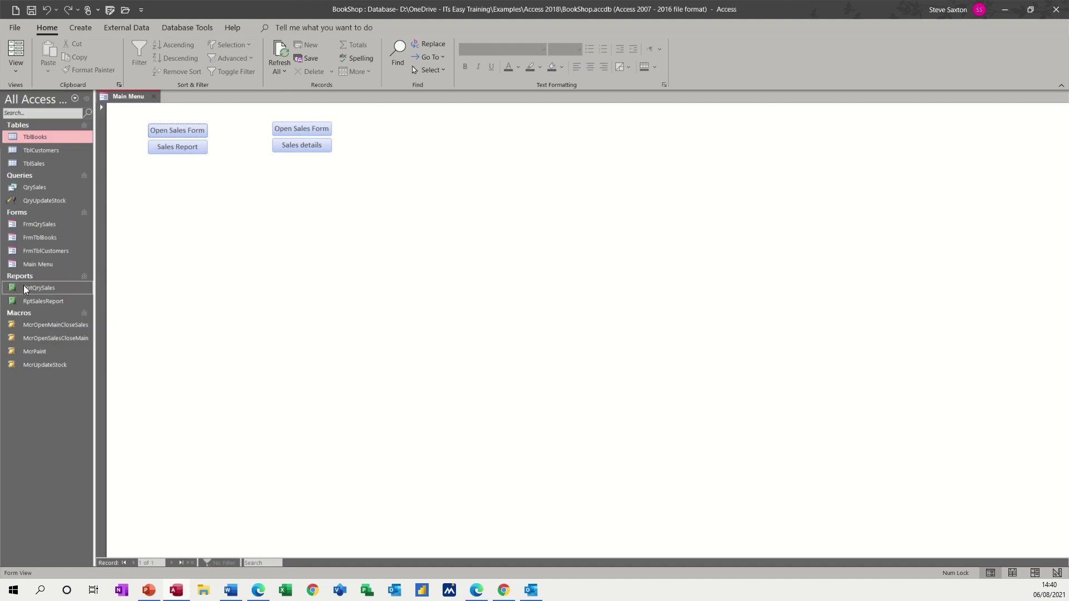
right_click(88, 100)
mouse_move(103, 110)
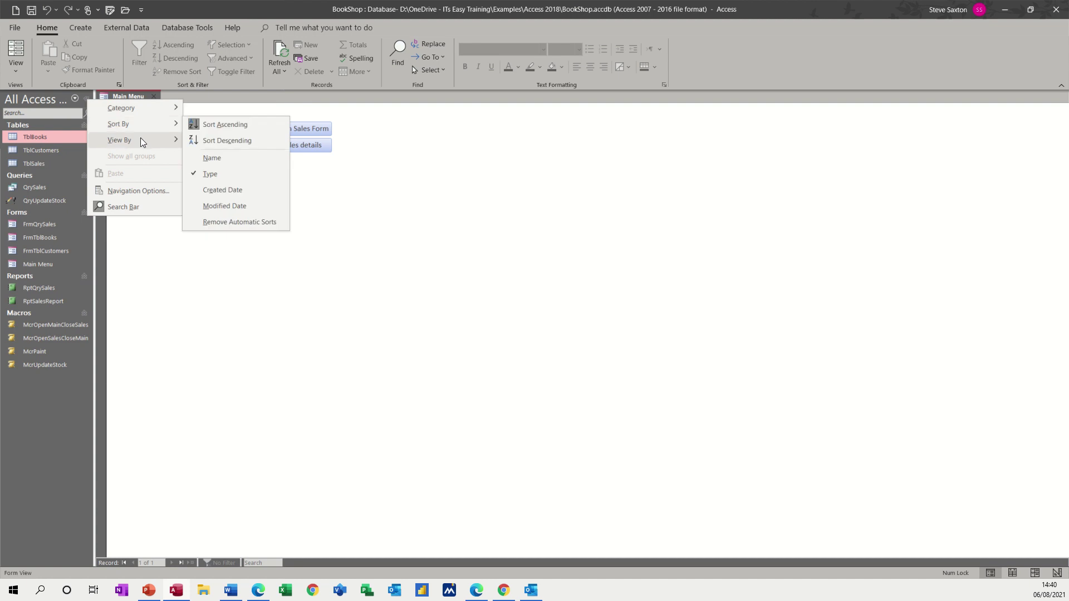
mouse_move(140, 141)
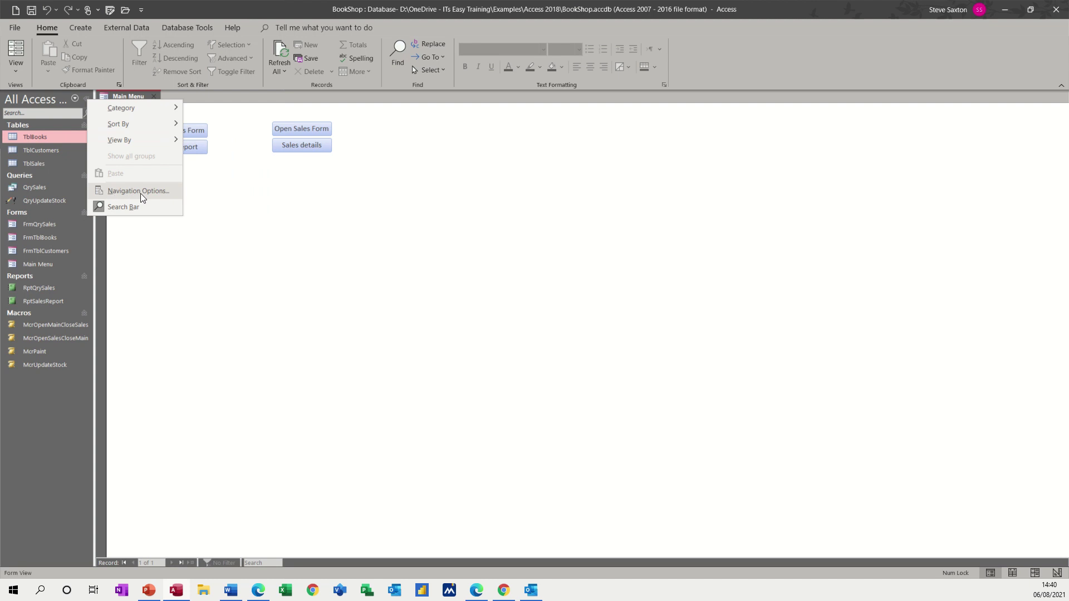
- In Navigation Options, add a new custom category named 'Steve'
left_click(141, 194)
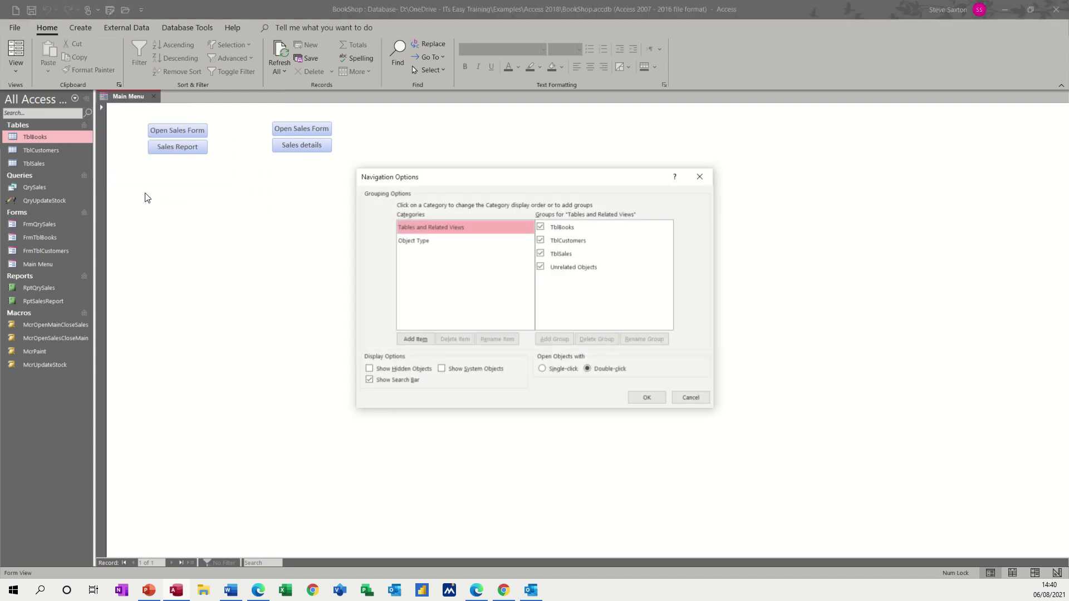
left_click(414, 340)
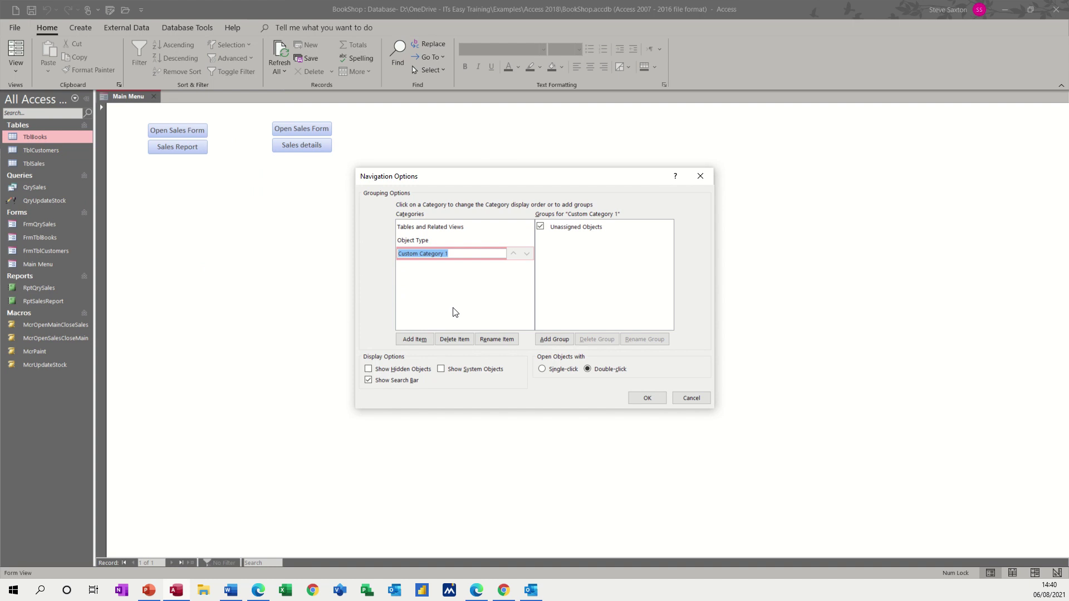
type("Steve")
- Add the groups 'Sales' and 'Stock' to the Steve category
left_click(549, 339)
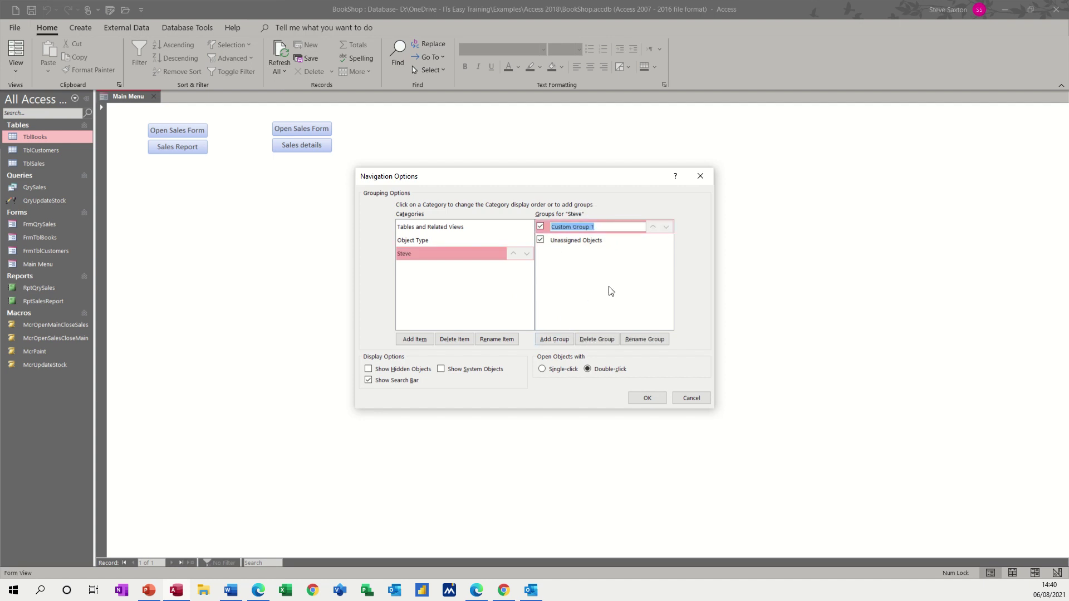
type("Sales")
left_click(554, 339)
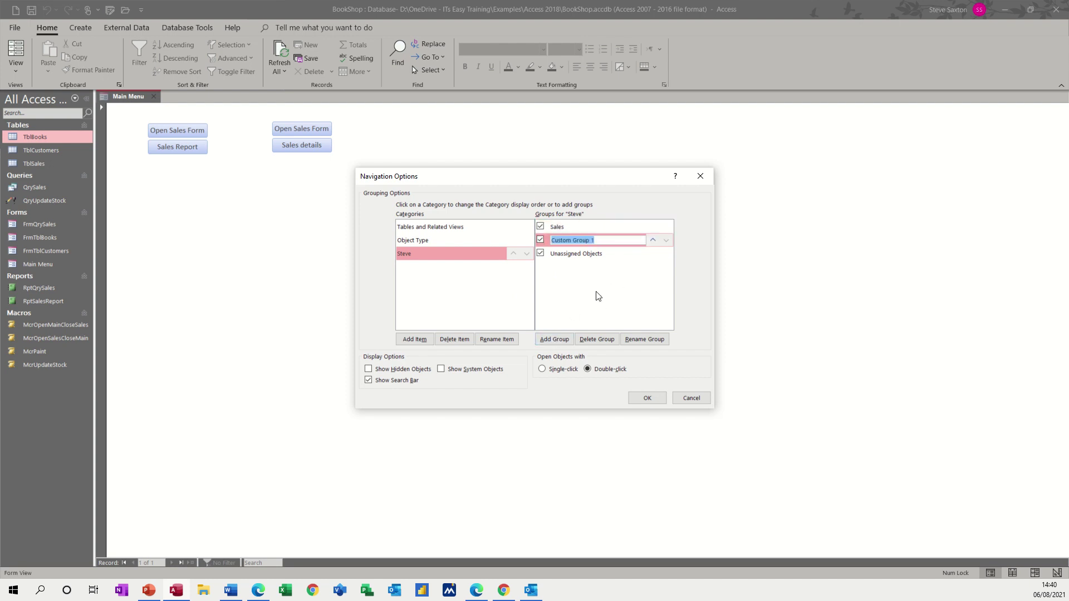
type("Stock")
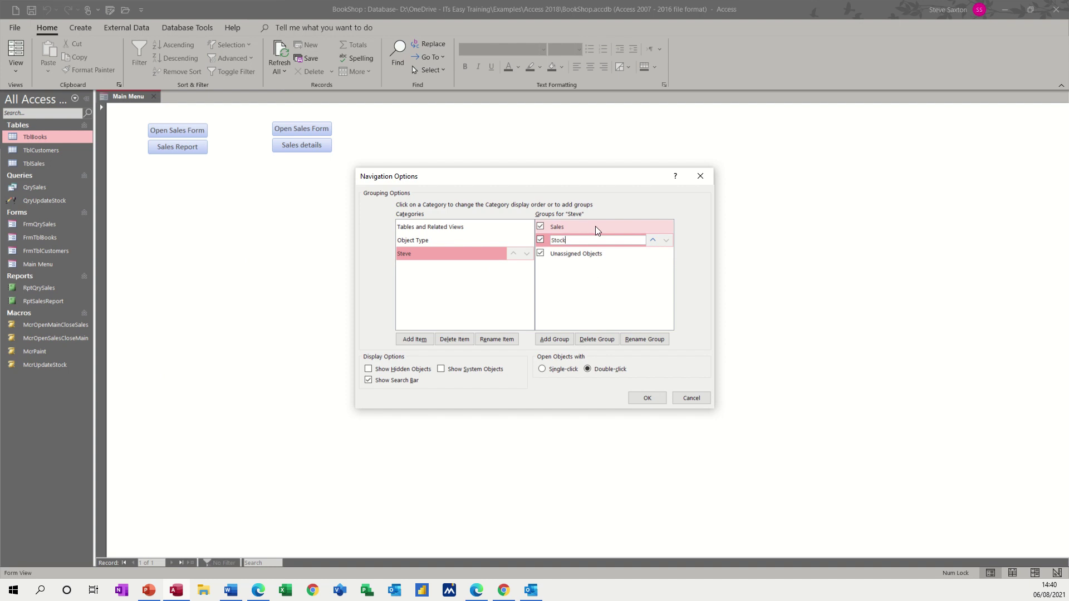
- Confirm Navigation Options and switch the navigation pane to the Steve category
left_click(638, 399)
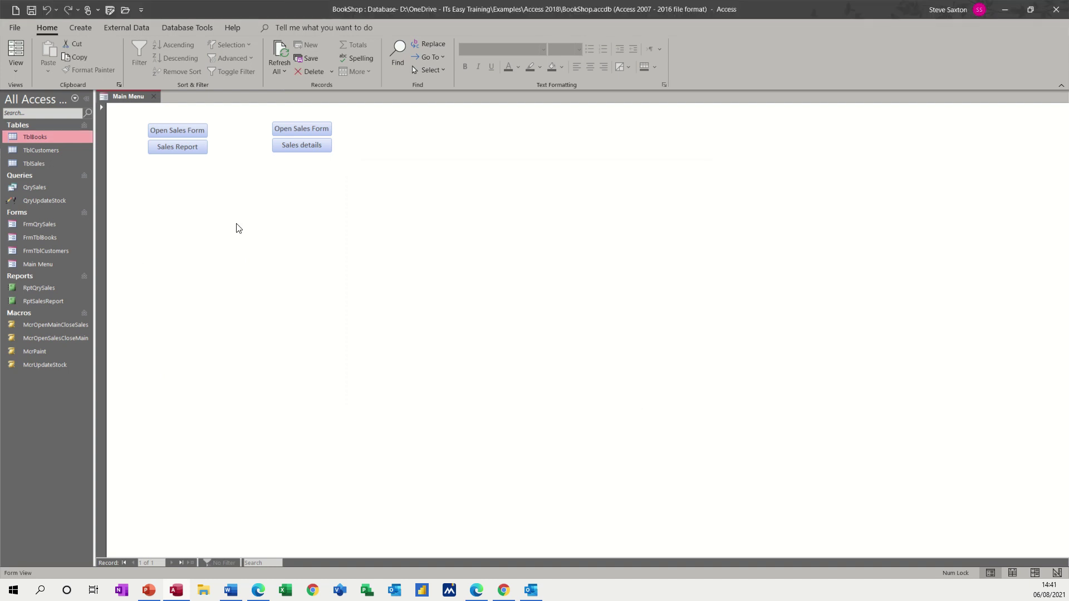
left_click(74, 99)
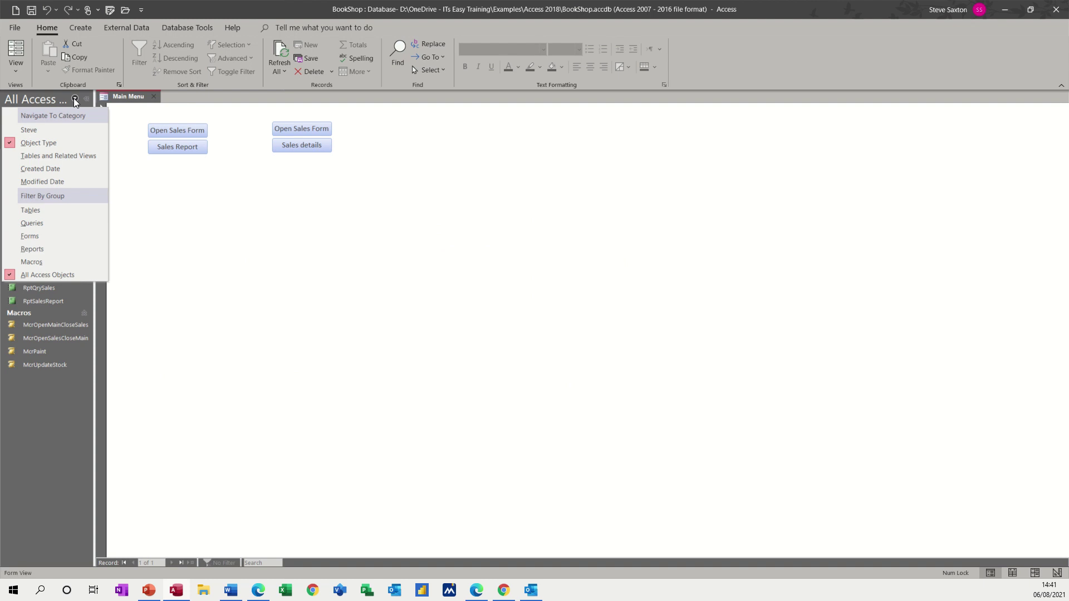
left_click(29, 130)
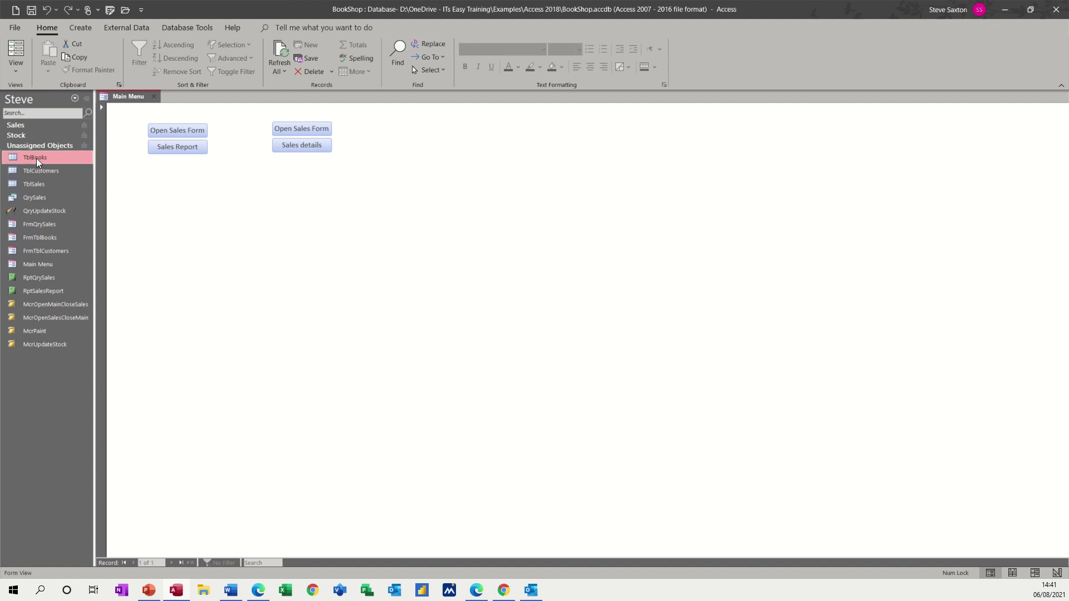
- File TblBooks and FrmTblBooks under Stock; TblSales, FrmQrySales and RptQrySales under Sales
left_click_drag(37, 158, 37, 124)
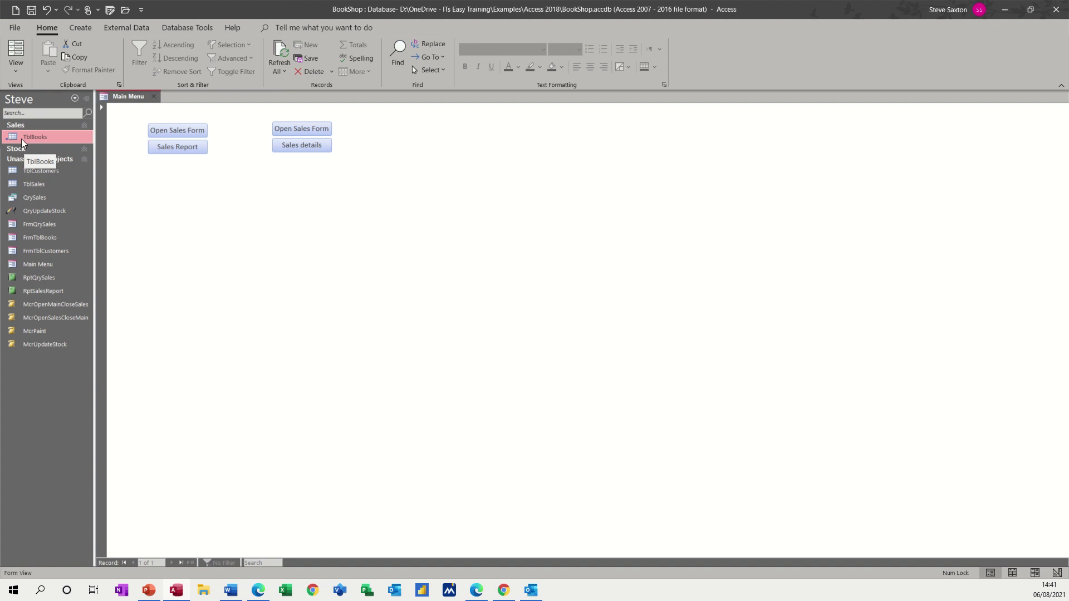
left_click_drag(22, 137, 26, 148)
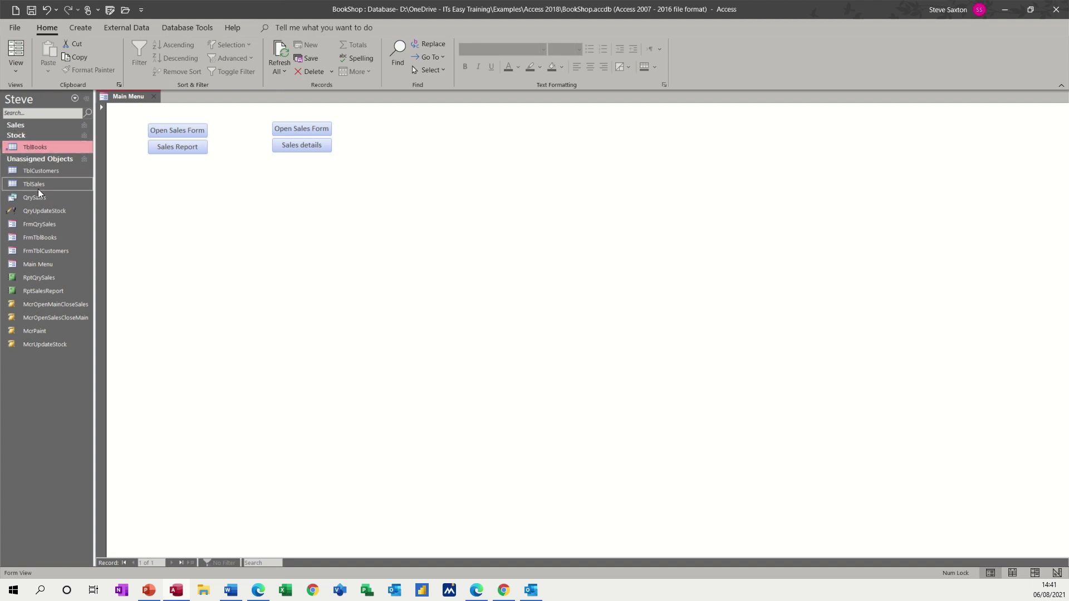
left_click_drag(38, 186, 34, 136)
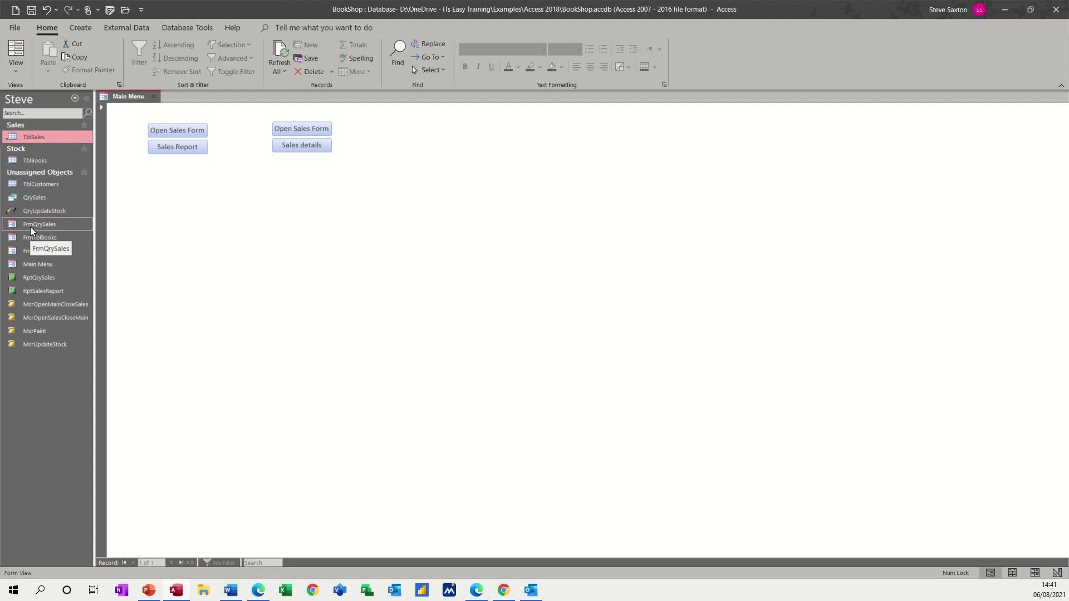
left_click_drag(30, 225, 41, 139)
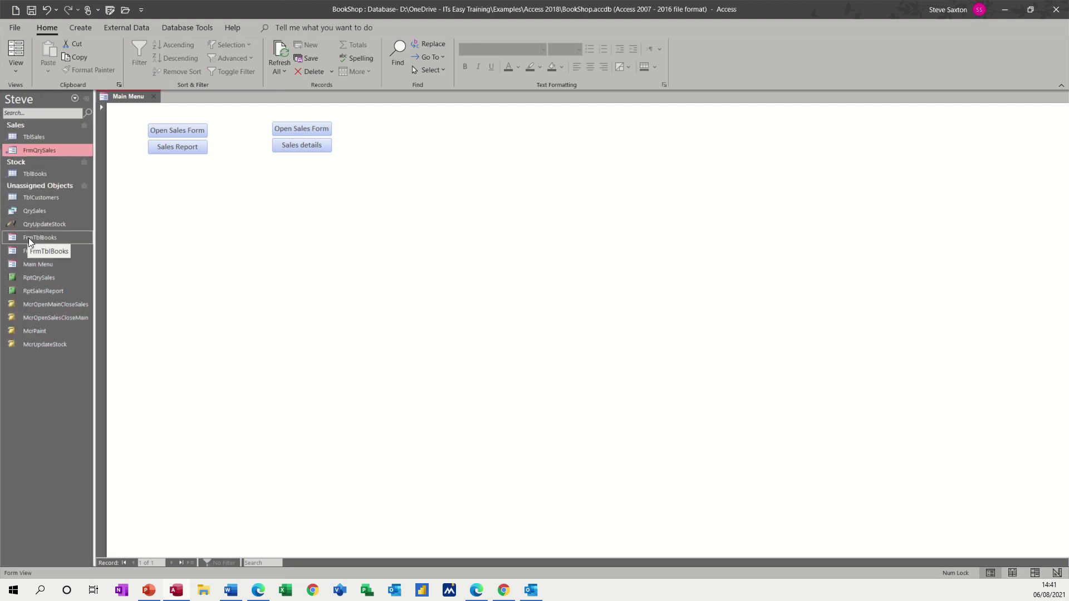
left_click_drag(28, 236, 40, 173)
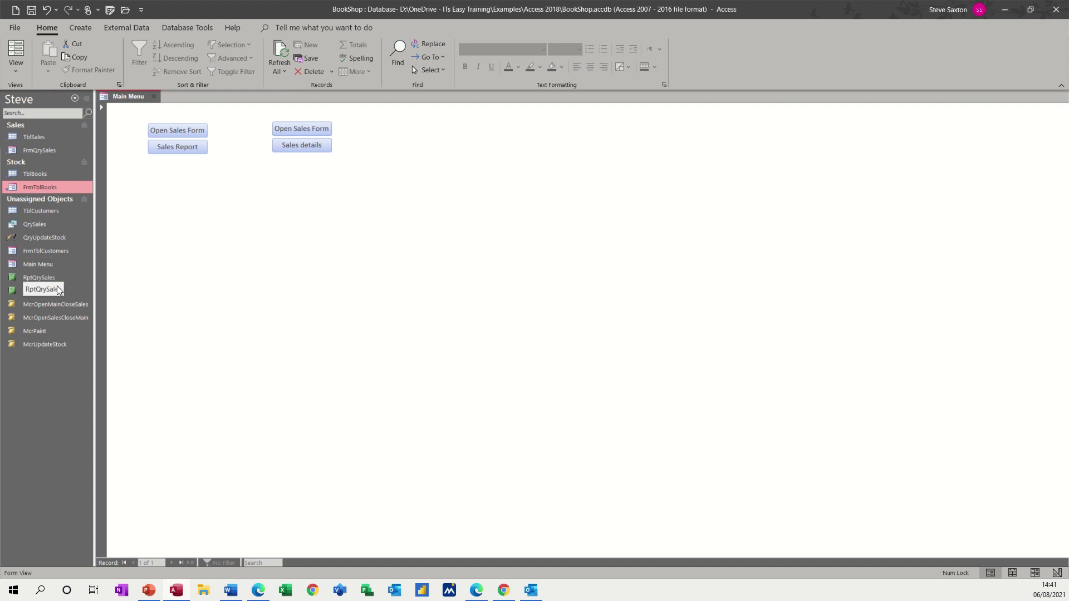
left_click_drag(35, 279, 44, 154)
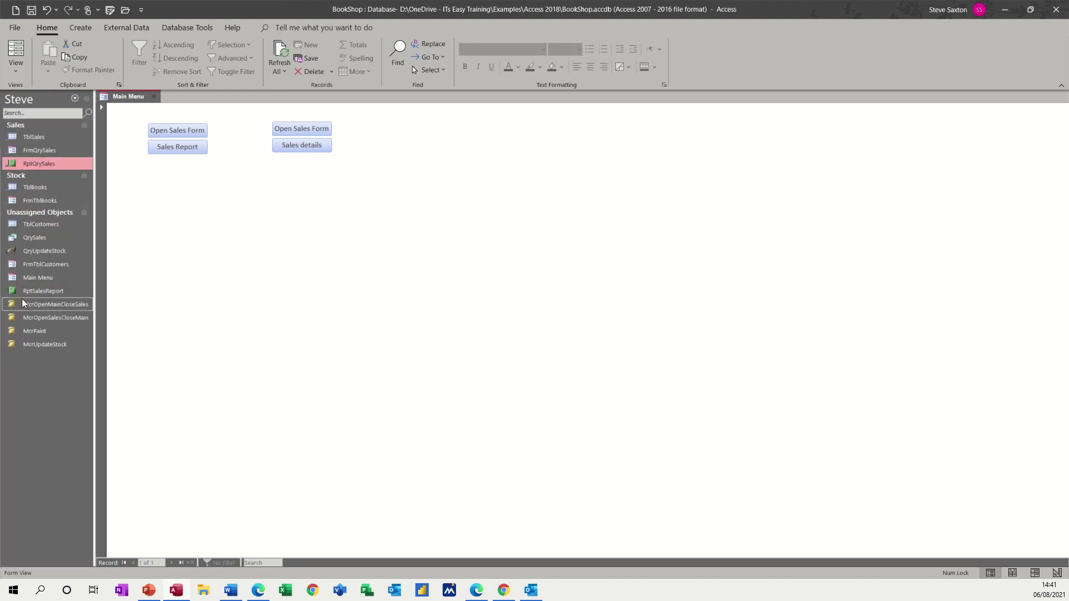
- File RptSalesReport, QrySales, McrOpenMainCloseSales under Sales; QryUpdateStock, McrUpdateStock under Stock
left_click_drag(26, 290, 42, 168)
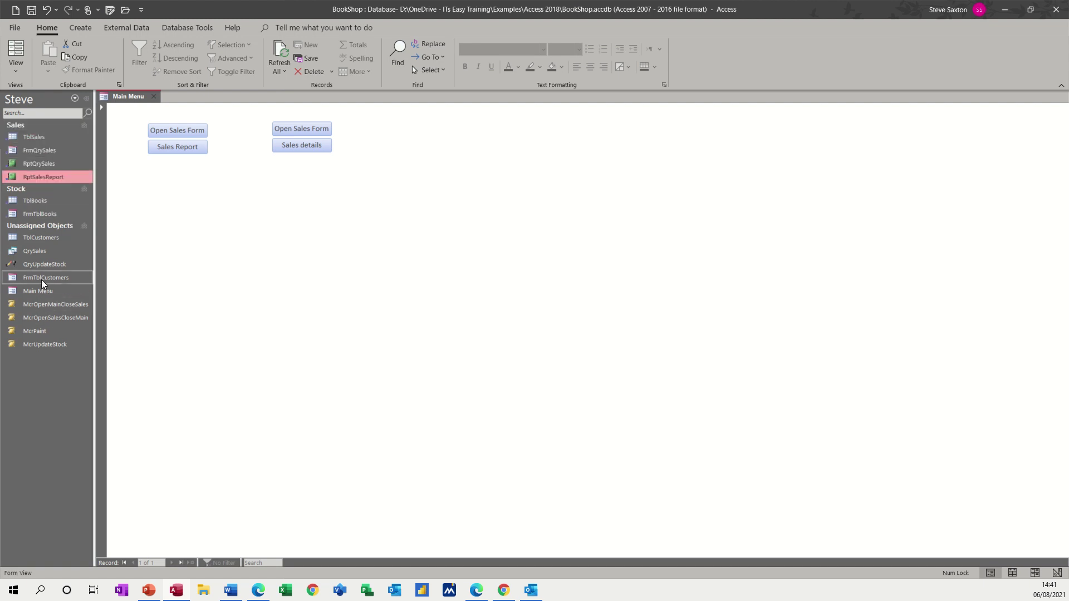
left_click_drag(40, 278, 41, 180)
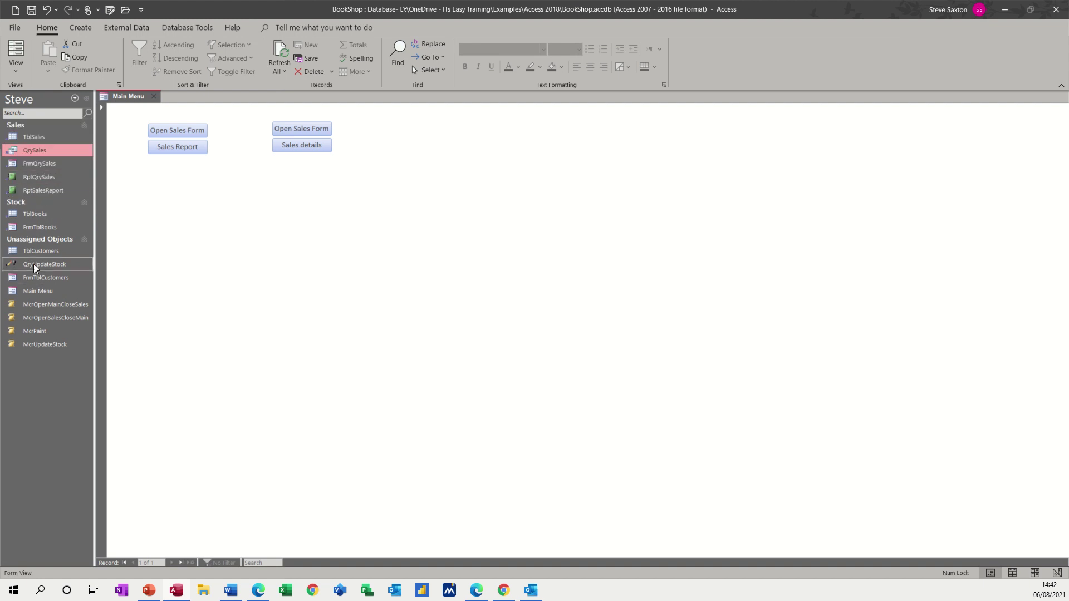
left_click_drag(33, 264, 39, 222)
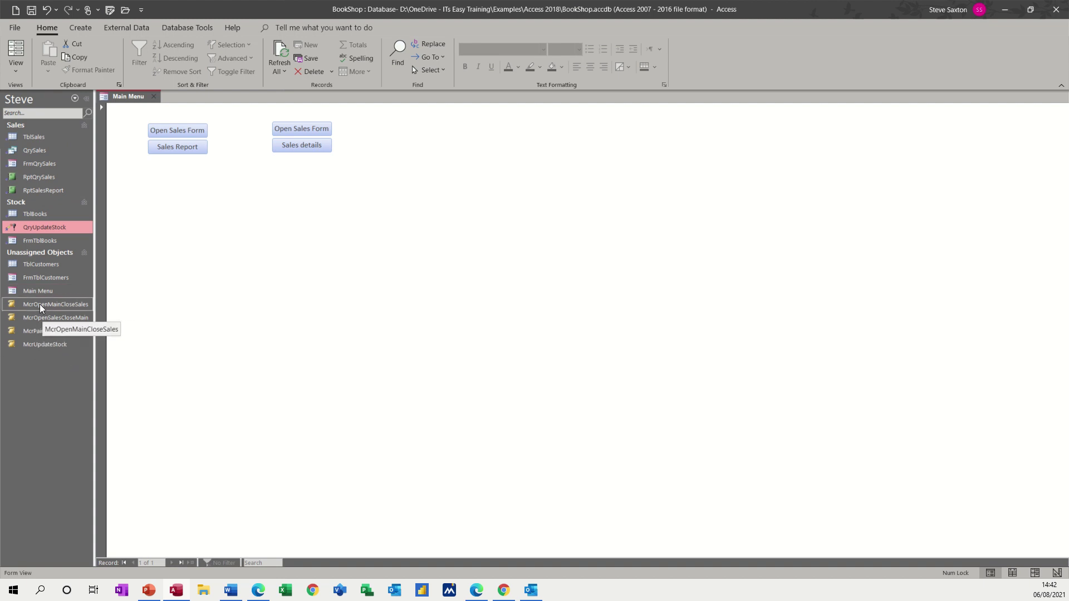
left_click_drag(43, 304, 43, 194)
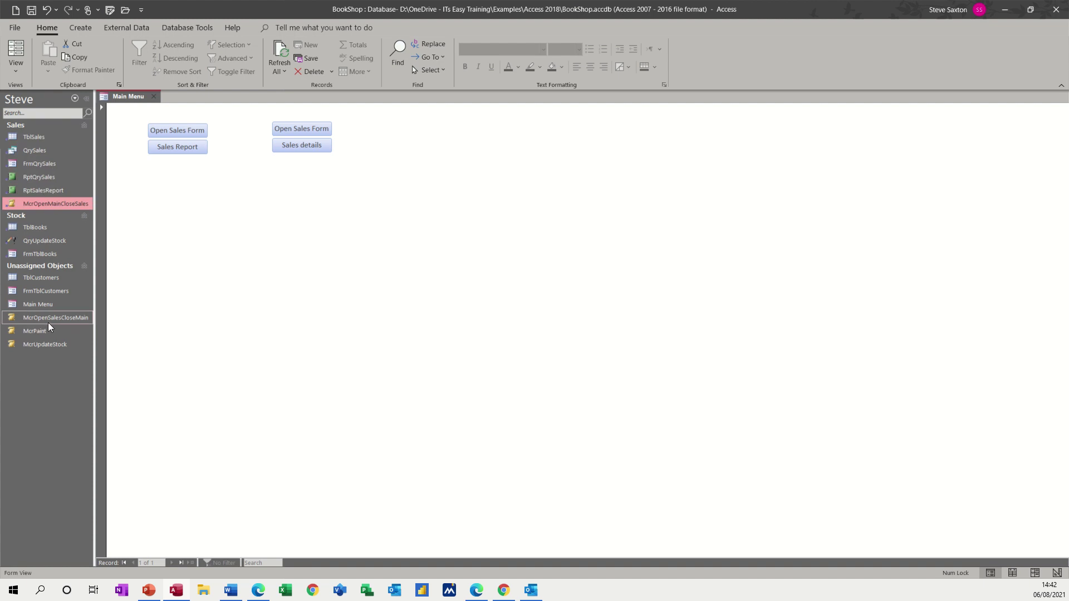
left_click_drag(42, 345, 55, 249)
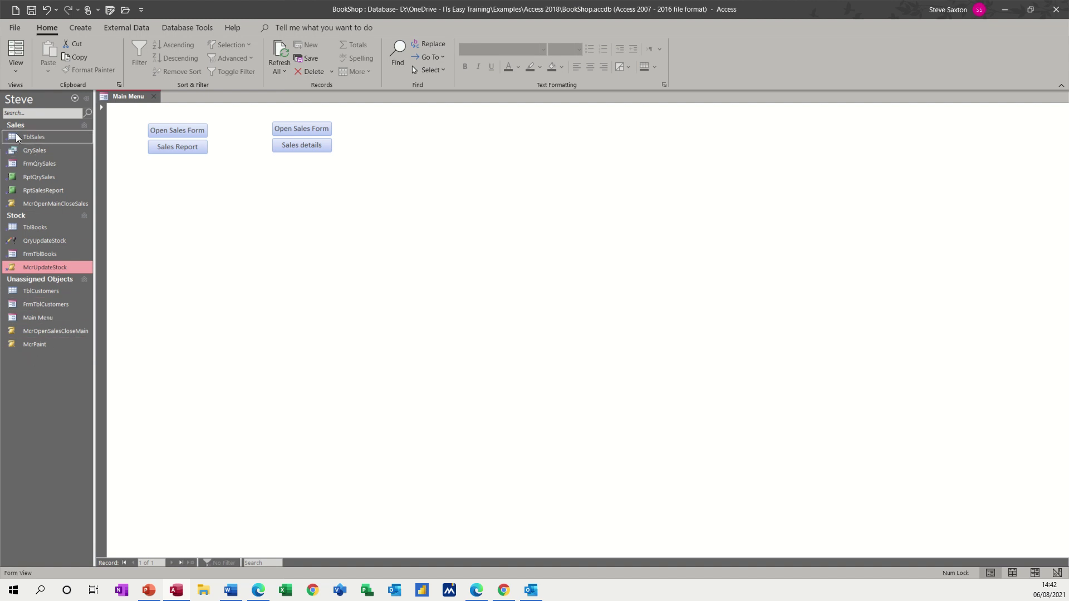
- Collapse the Sales, Stock and Unassigned Objects groups to their headings
left_click(83, 127)
left_click(85, 135)
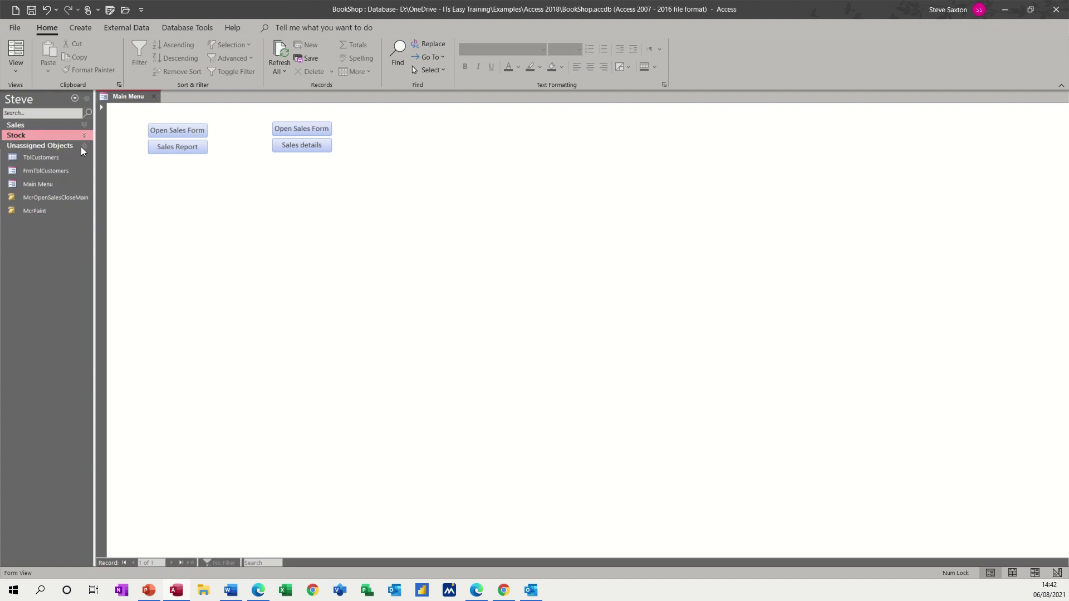
left_click(82, 146)
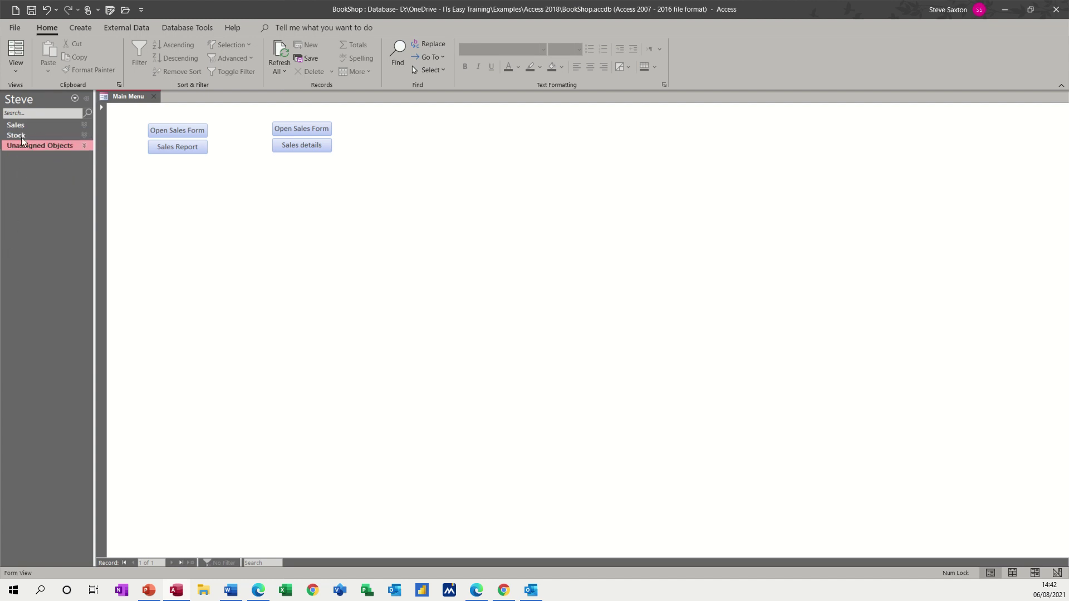